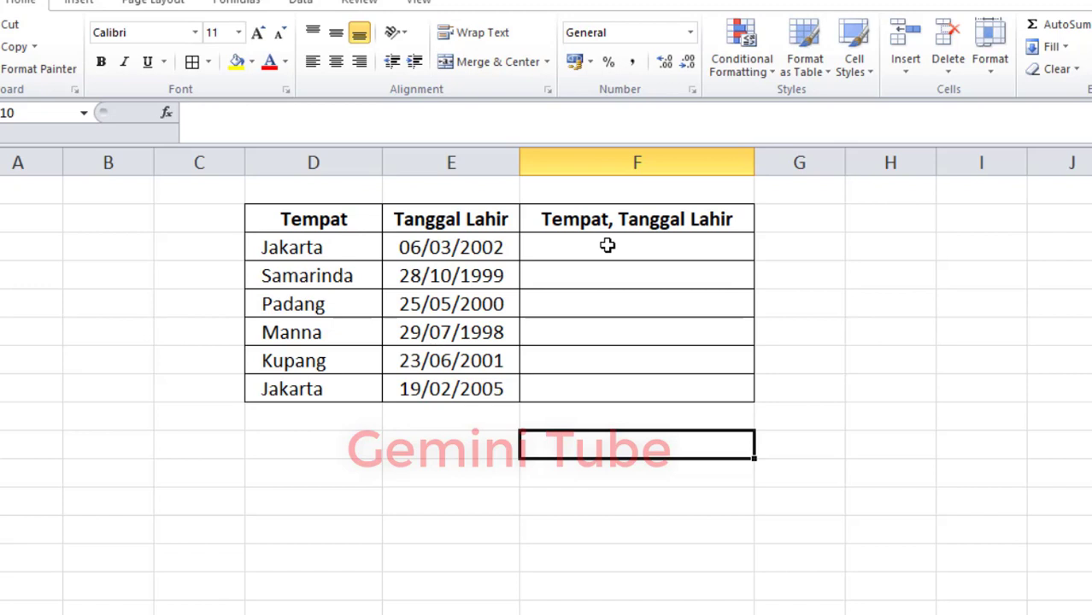
# In F3, start the formula =D3&", "&TEXT(E3,"dd/mm/yyyy" joining place and formatted date
pyautogui.click(607, 246)
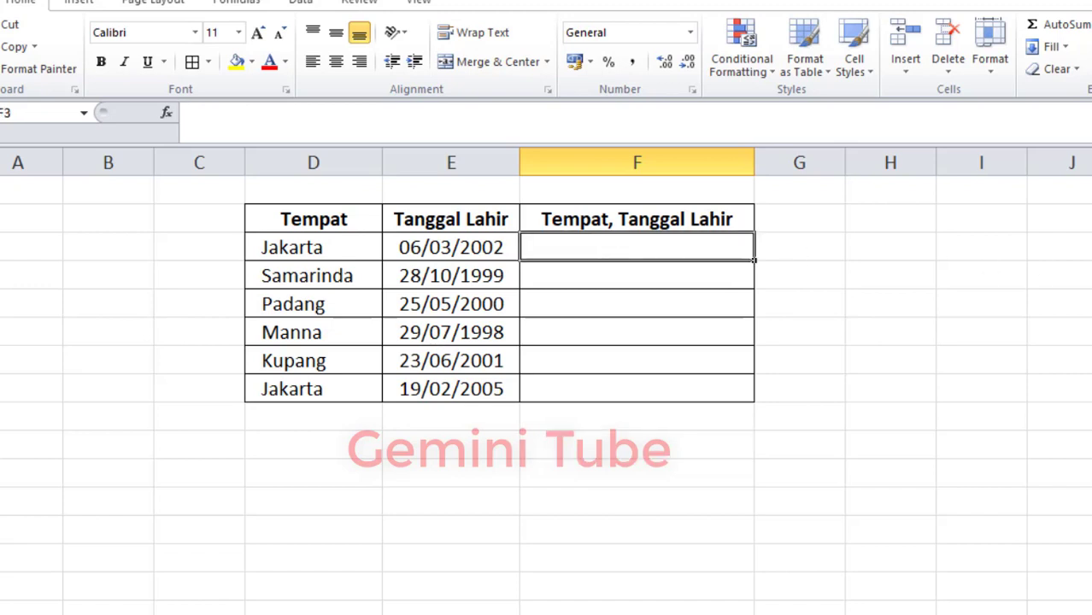
pyautogui.write('=')
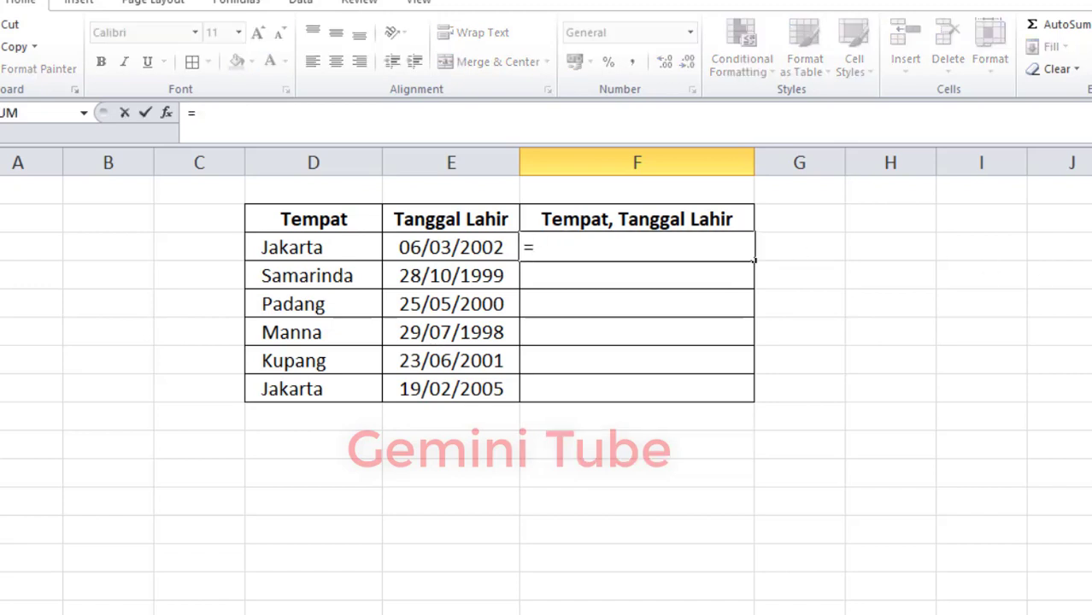
pyautogui.click(349, 245)
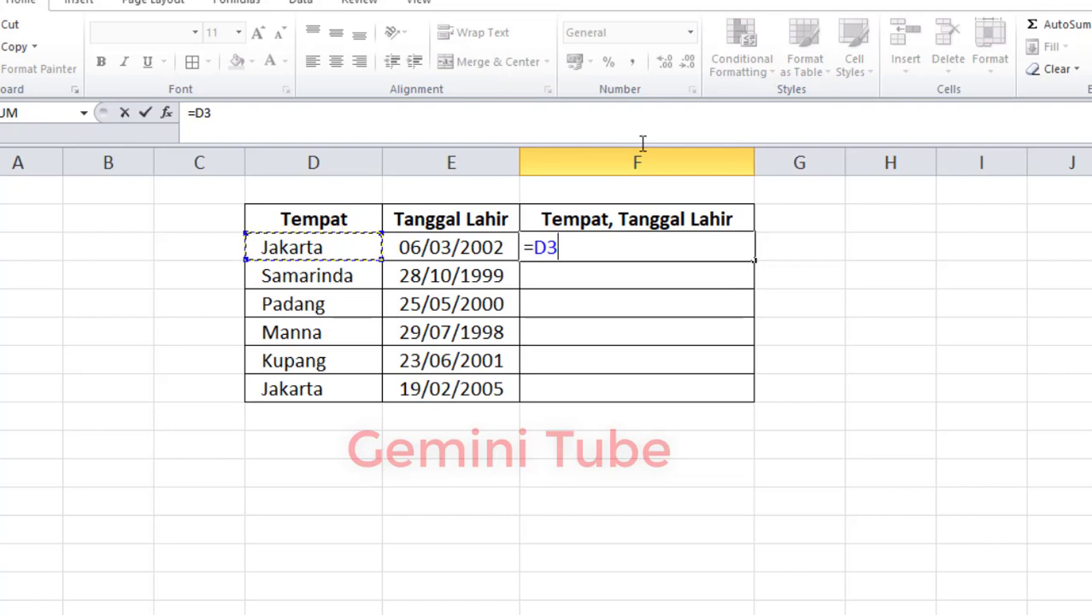
pyautogui.write('&')
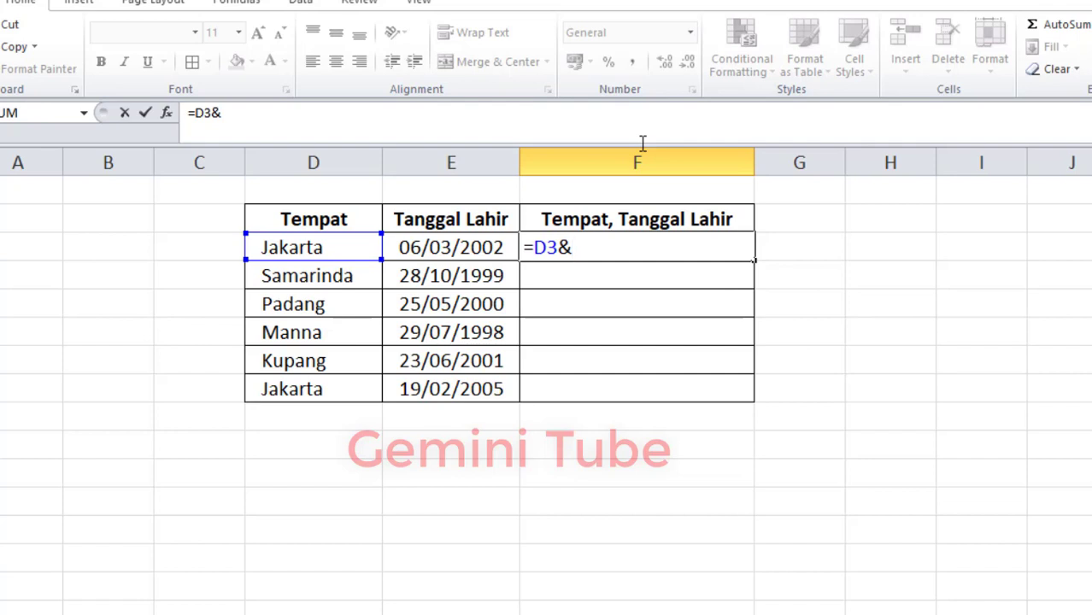
pyautogui.write('"')
pyautogui.write(',')
pyautogui.write(' "')
pyautogui.write('&')
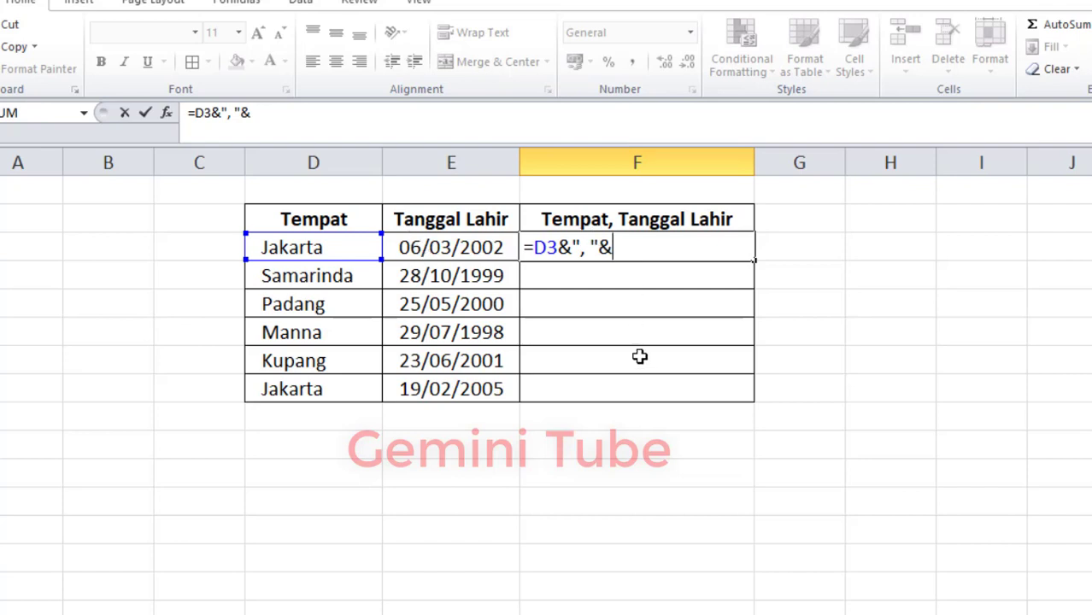
pyautogui.write('te')
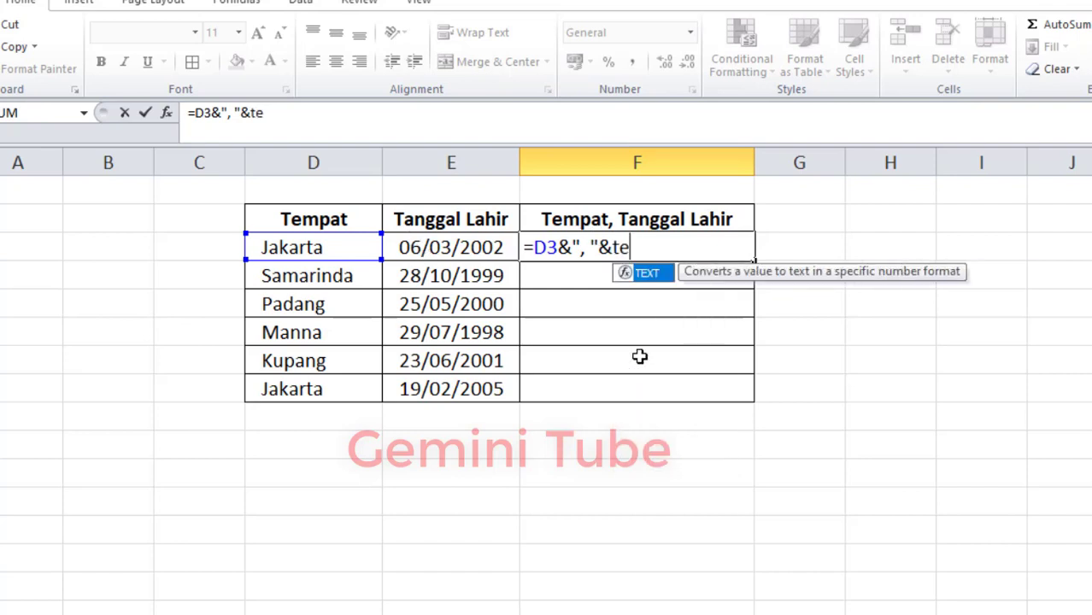
pyautogui.write('xt')
pyautogui.doubleClick(659, 274)
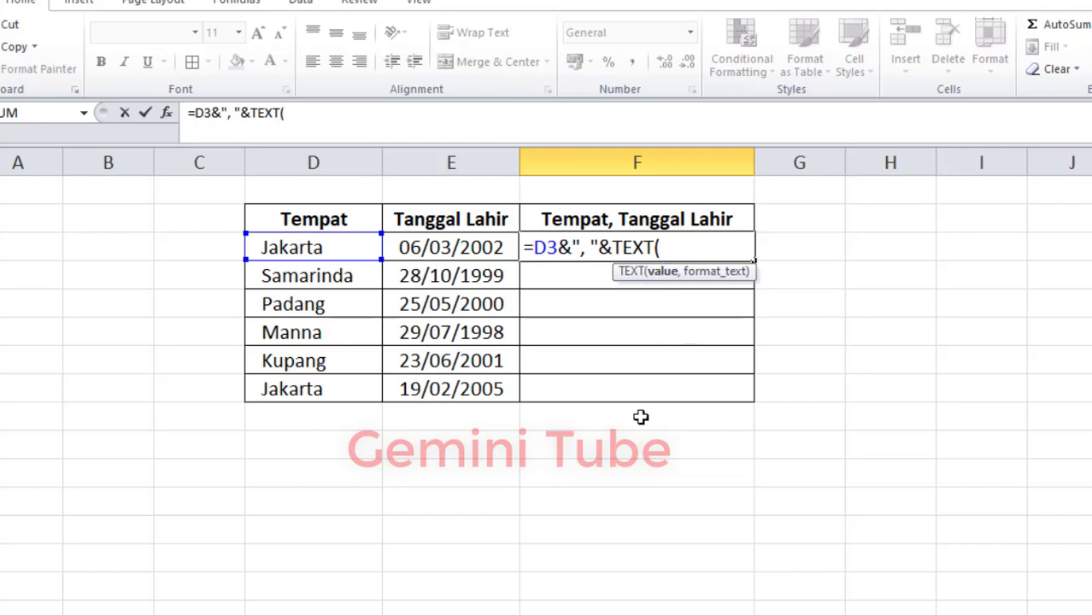
pyautogui.click(462, 247)
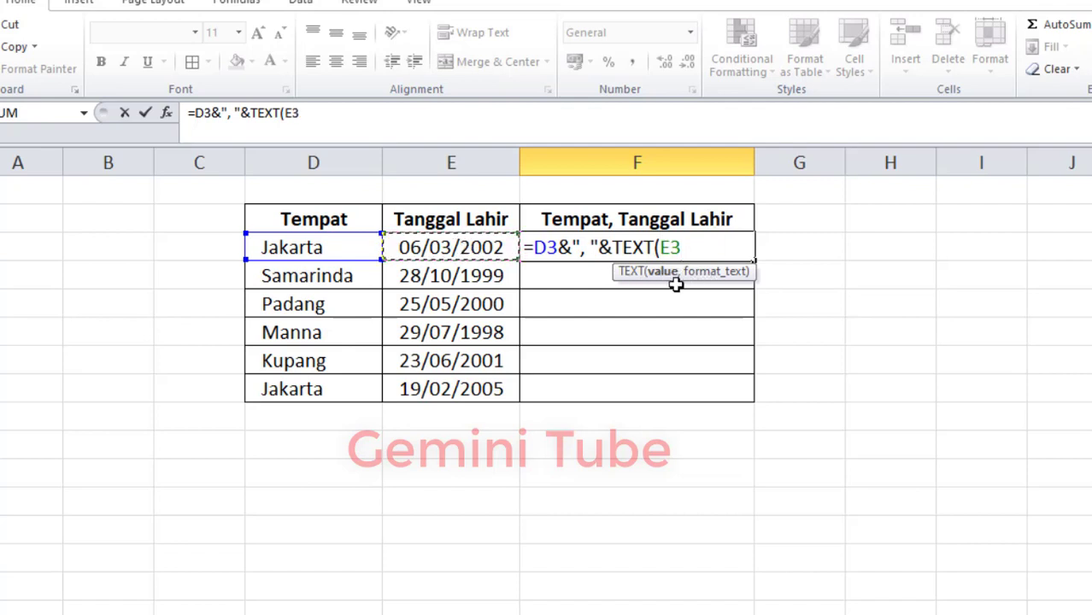
pyautogui.write(',')
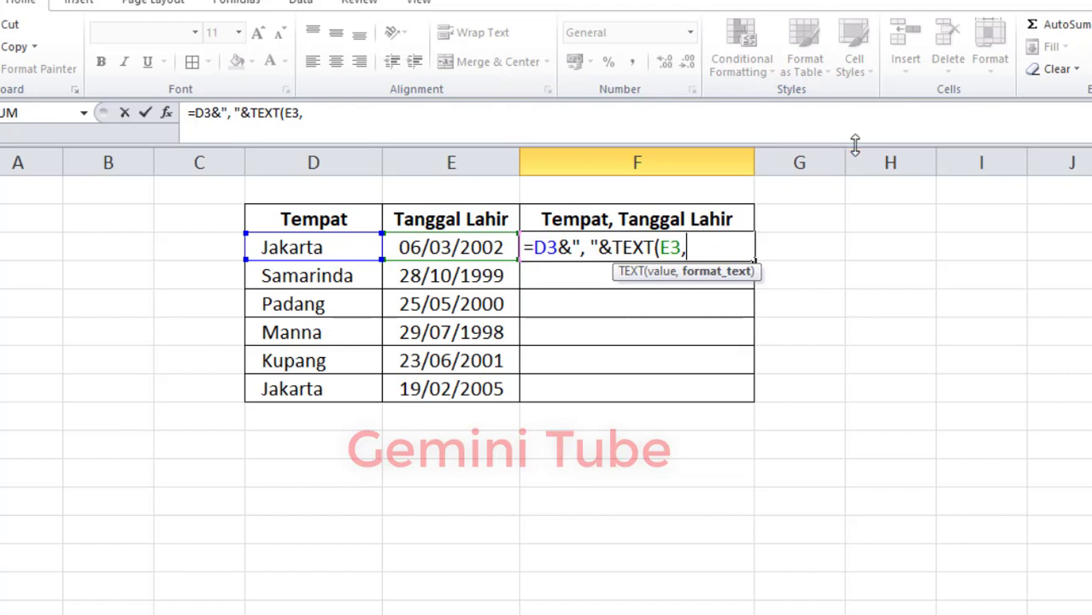
pyautogui.write('"dd')
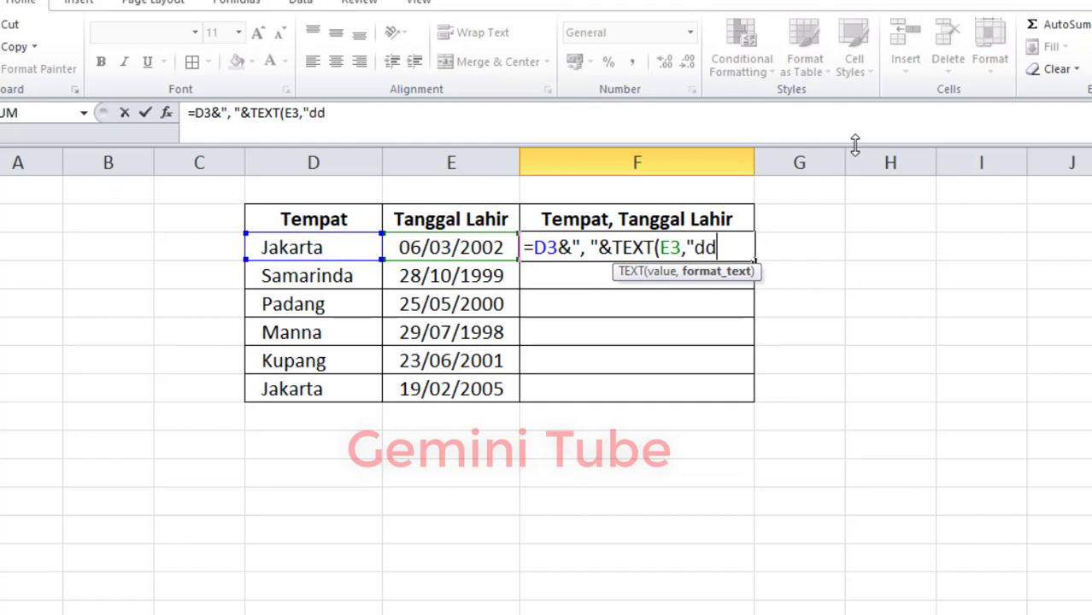
pyautogui.write('/')
pyautogui.write('mm')
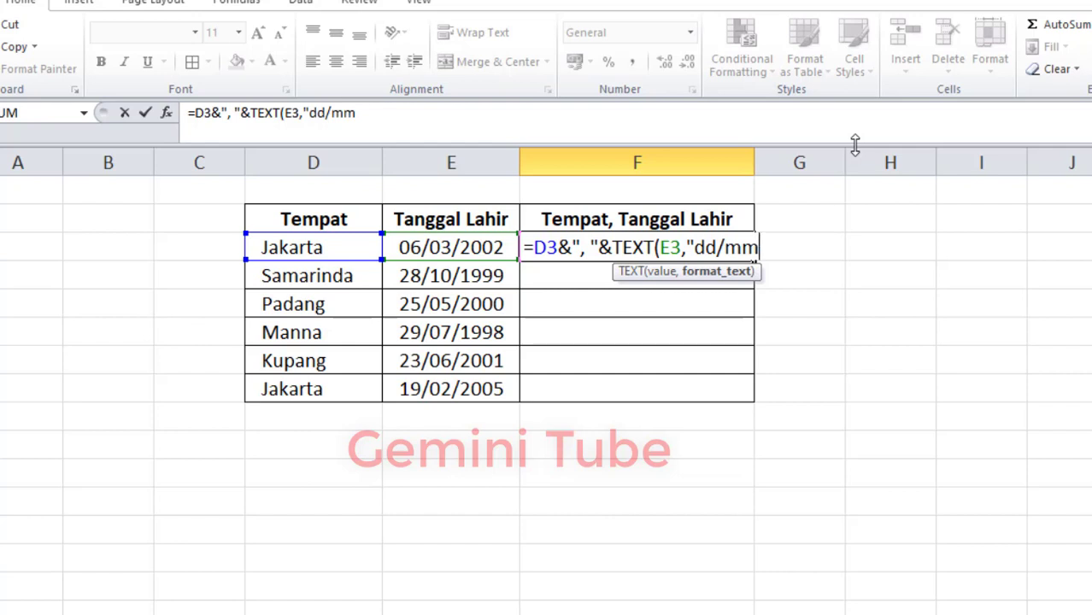
pyautogui.write('/')
pyautogui.write('yyy')
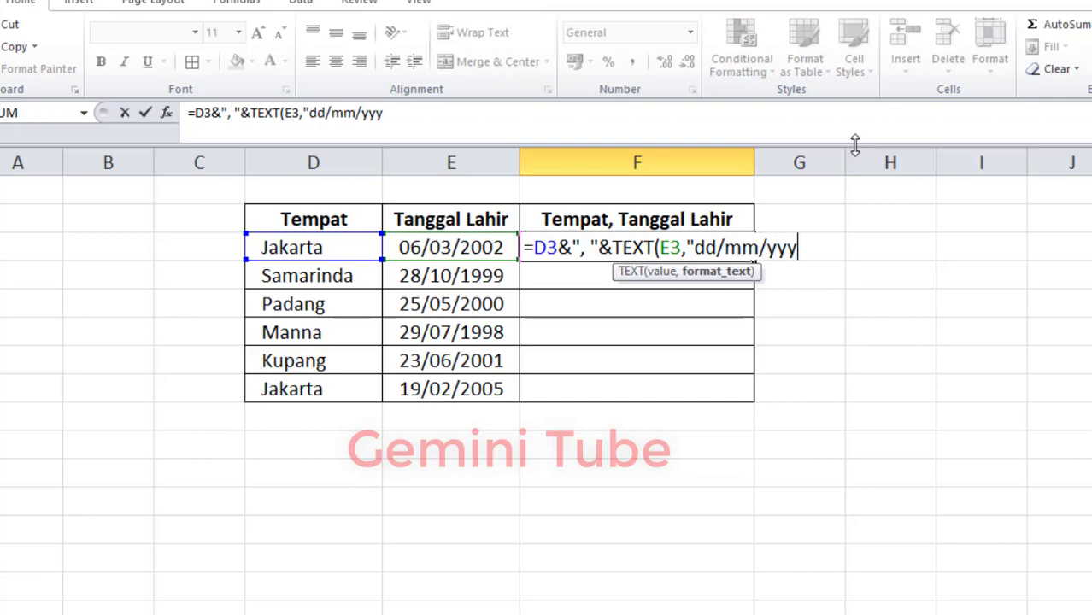
pyautogui.write('y')
pyautogui.write('"')
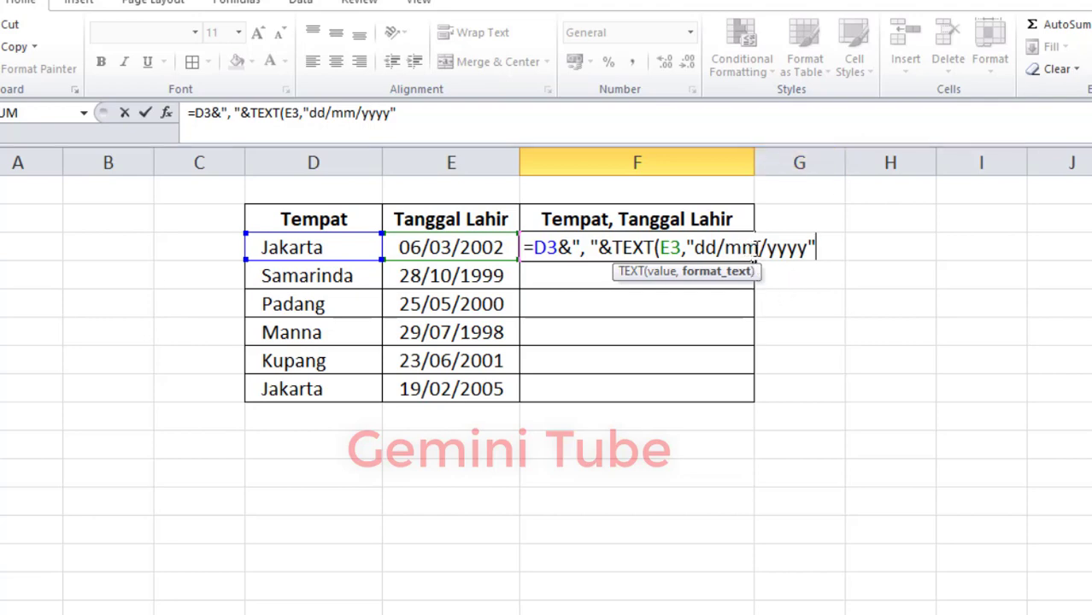
# Keep the month code as mm, close the TEXT parenthesis and enter F3, showing 'Jakarta, 06/03/2002'
pyautogui.click(759, 248)
pyautogui.write('mm')
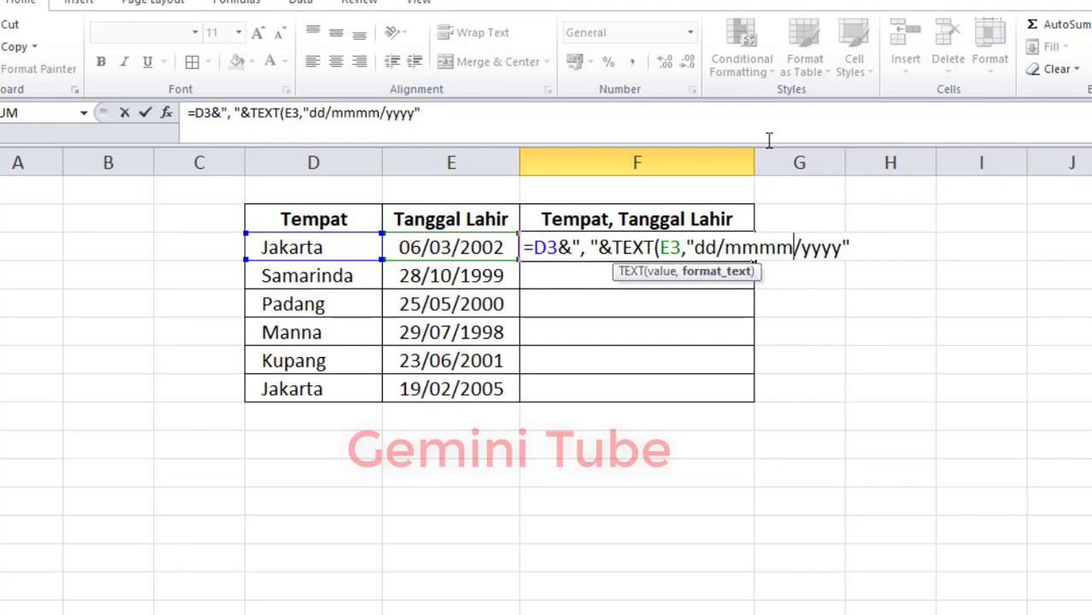
pyautogui.press('BackSpace')
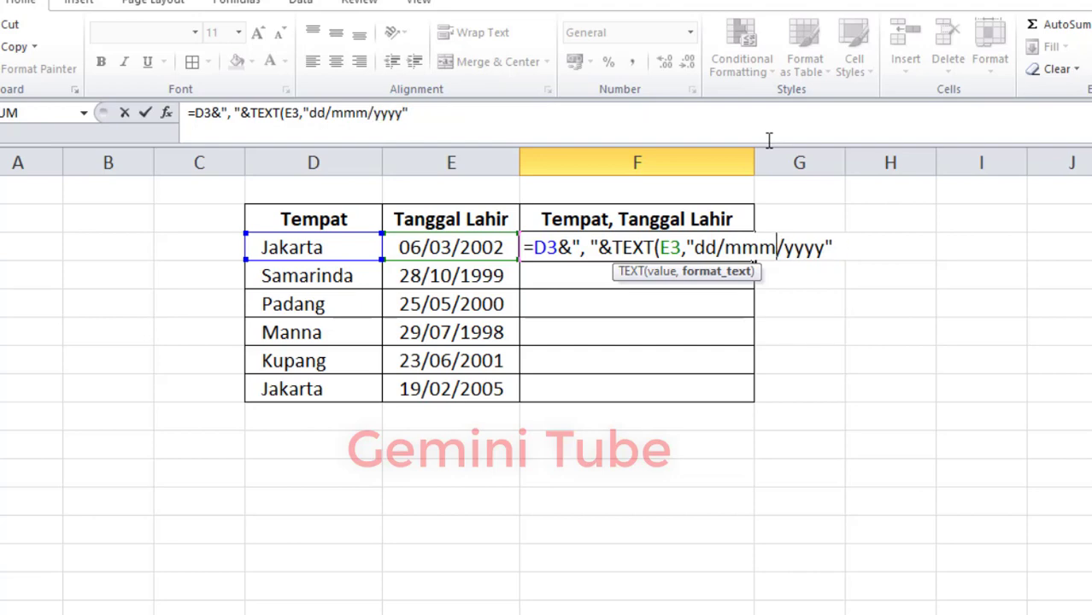
pyautogui.press('BackSpace')
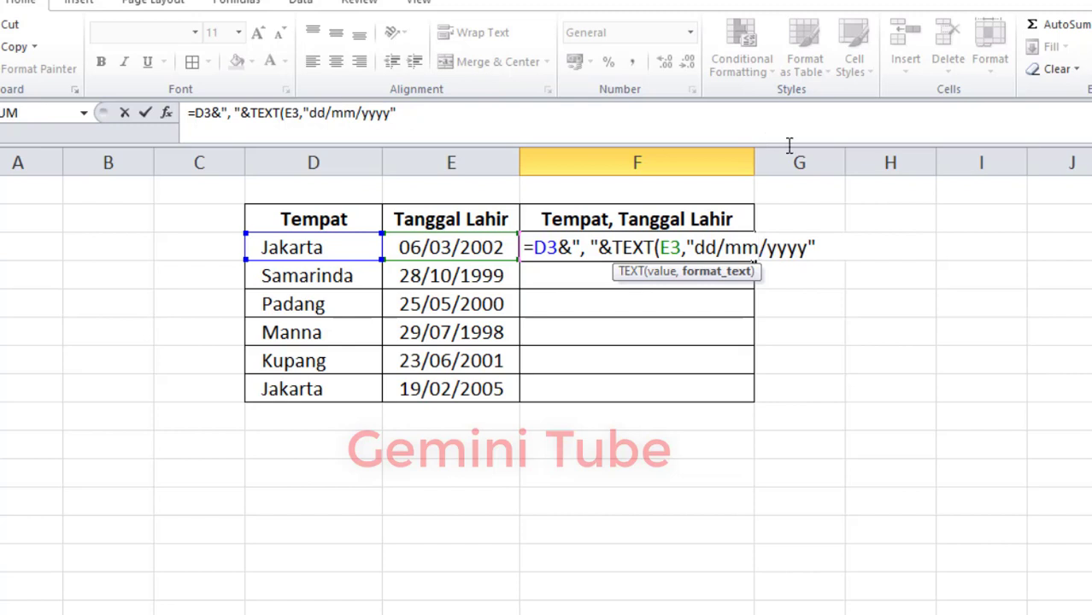
pyautogui.click(829, 247)
pyautogui.write(')')
pyautogui.press('Return')
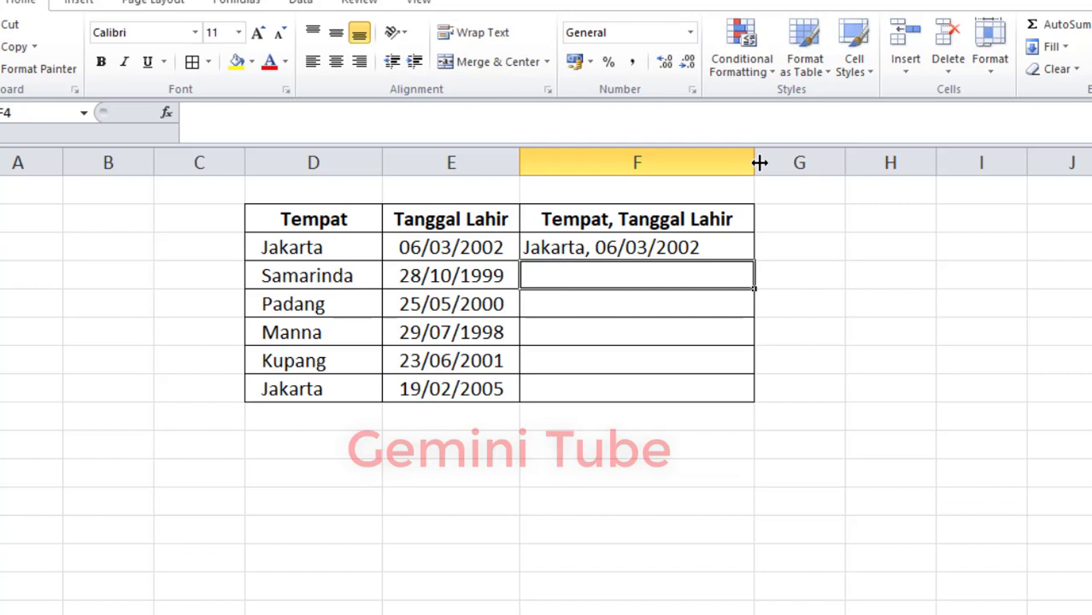
# Enter =D4&", "&TEXT(E4,"dd mmmm yyyy") in F4 to show 'Samarinda, 28 October 1999'
pyautogui.write('=')
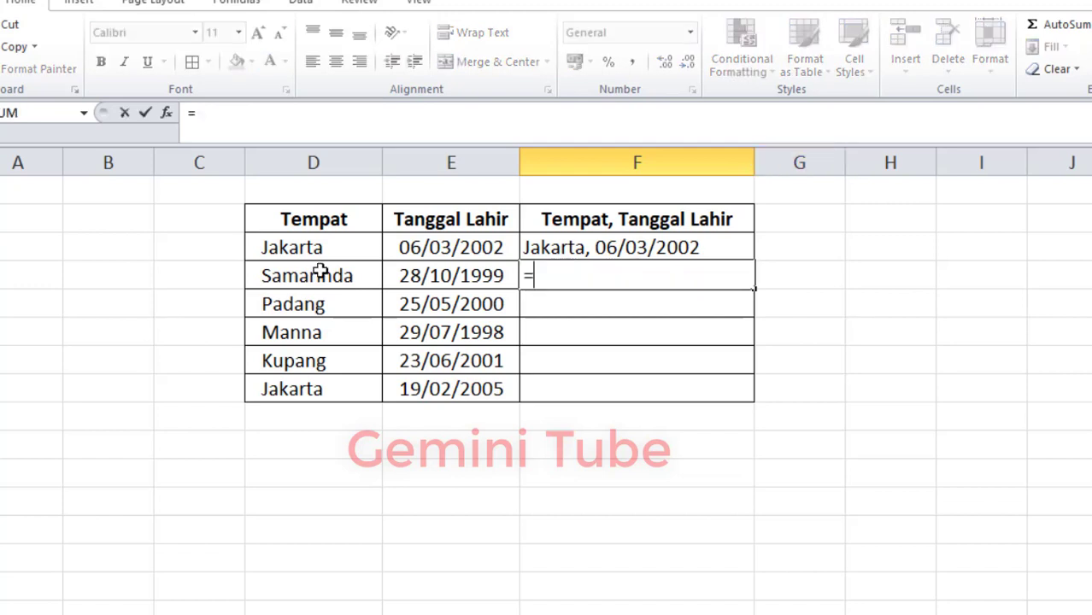
pyautogui.click(318, 269)
pyautogui.write('&')
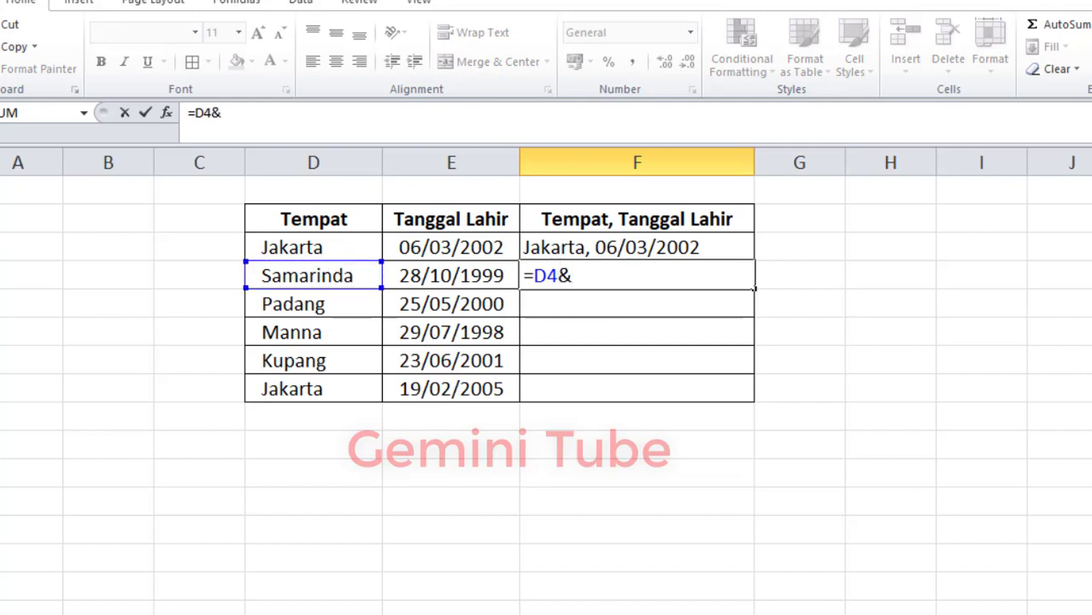
pyautogui.write('"')
pyautogui.write(', ')
pyautogui.write('"')
pyautogui.write('&')
pyautogui.write('te')
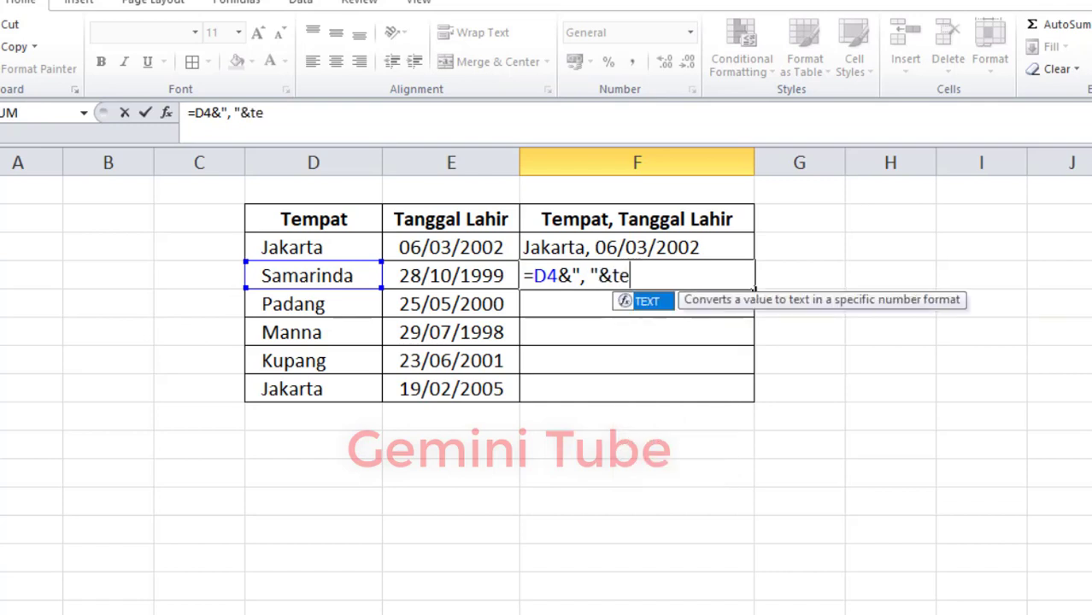
pyautogui.write('xt(')
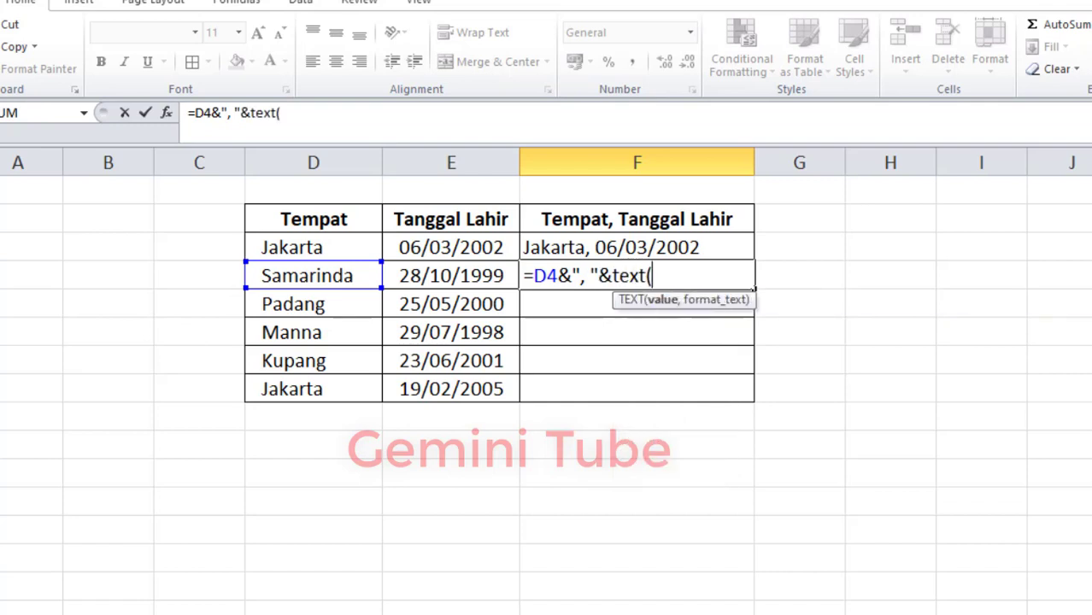
pyautogui.click(462, 271)
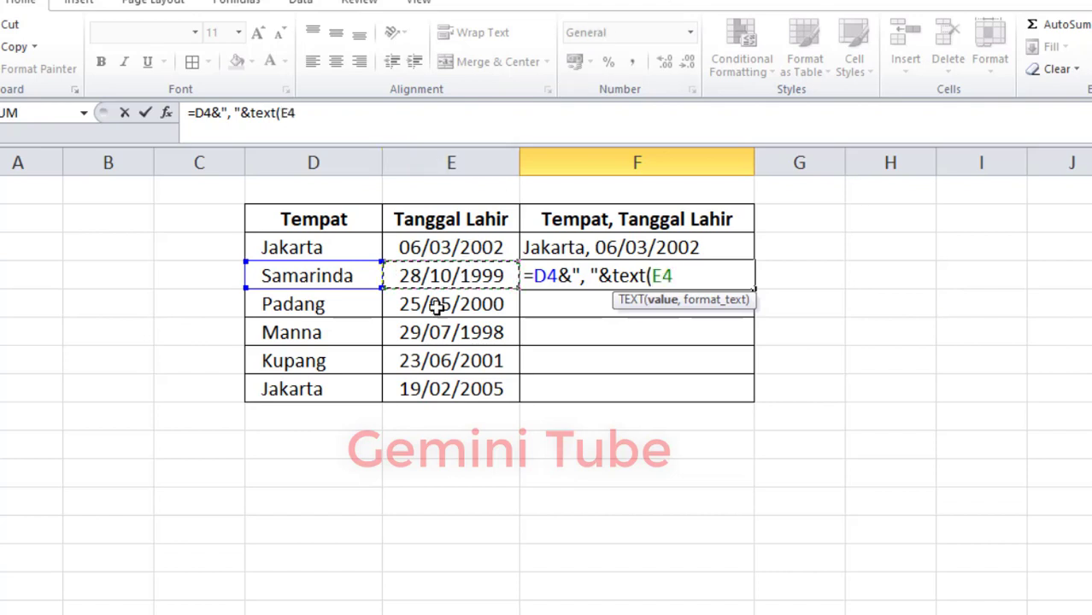
pyautogui.write(', "')
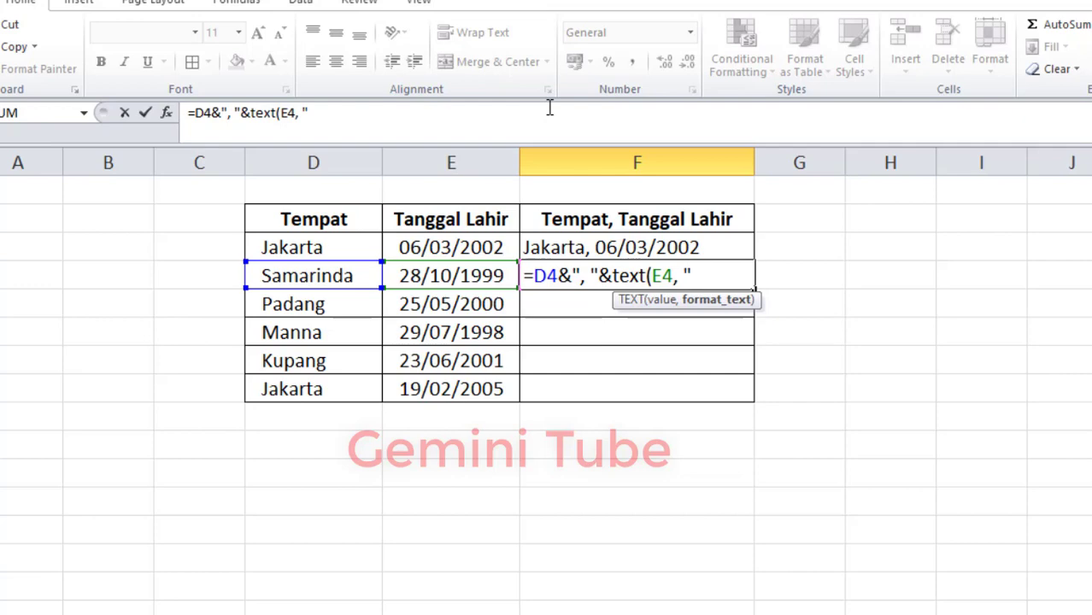
pyautogui.press('BackSpace')
pyautogui.press('BackSpace')
pyautogui.write('"')
pyautogui.write('dd')
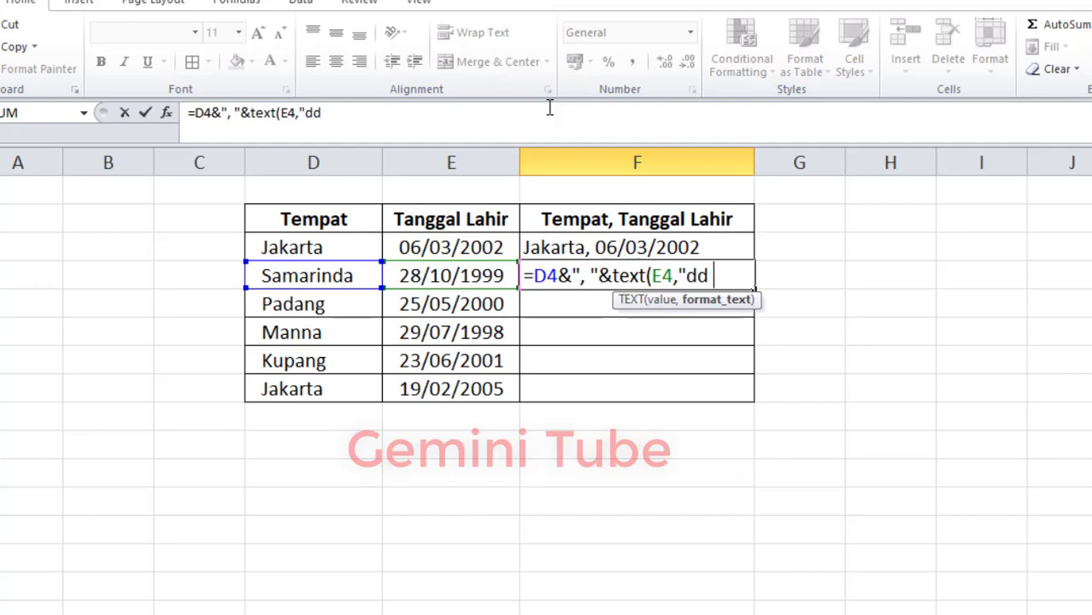
pyautogui.write(' m')
pyautogui.write('mmm')
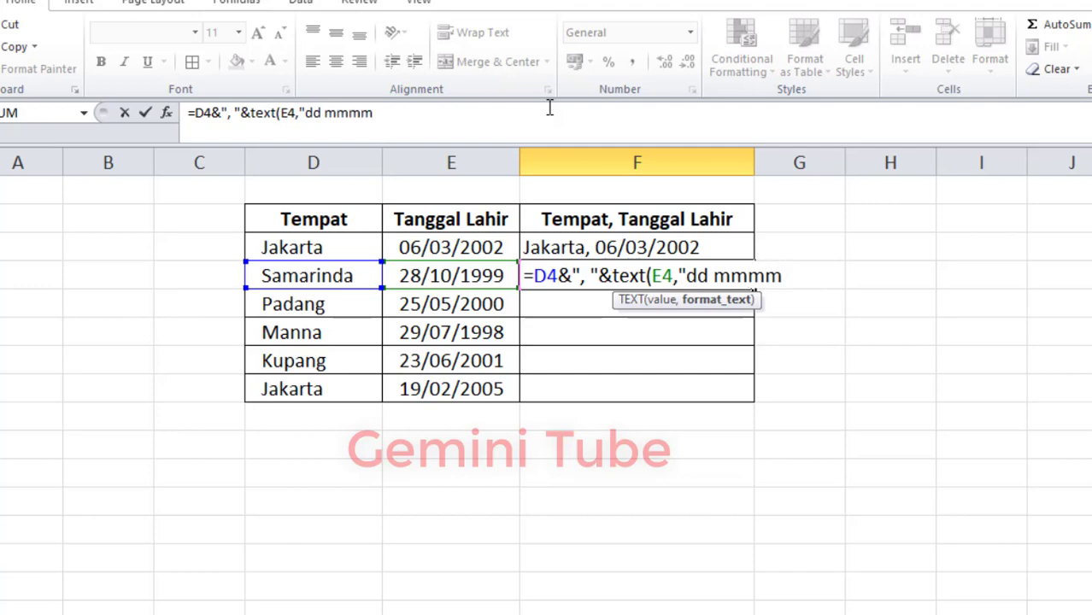
pyautogui.write(' yyy')
pyautogui.write('y"')
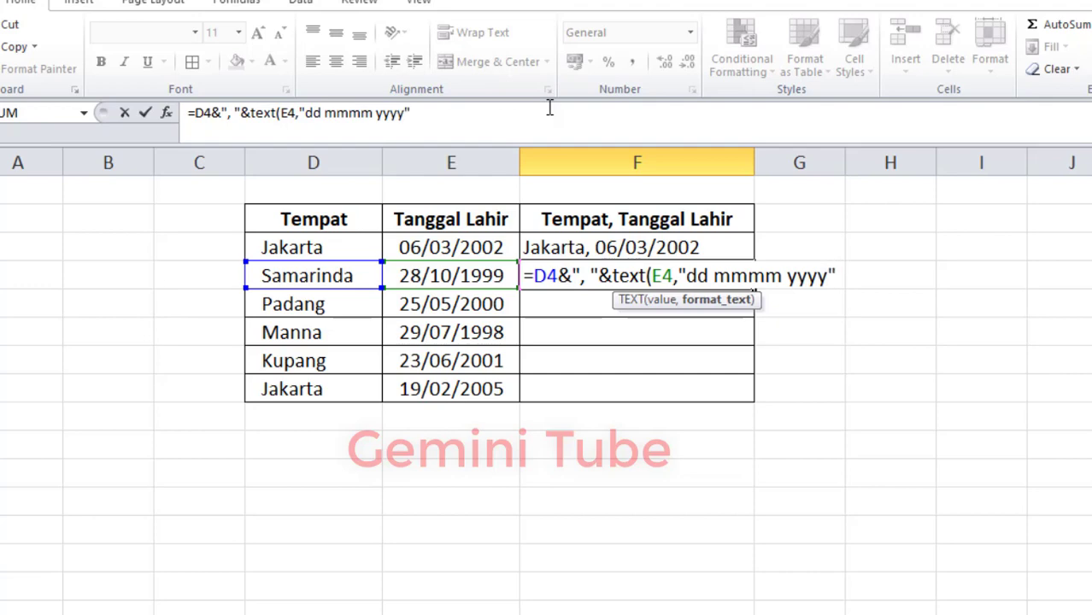
pyautogui.write(')')
pyautogui.press('Return')
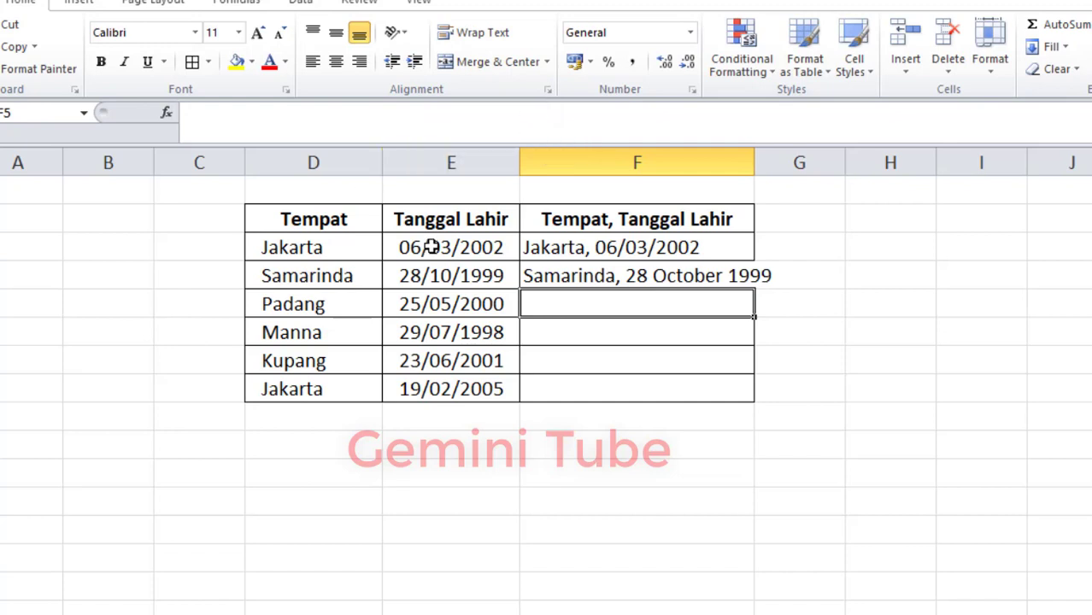
# AutoFit column F's width to its longest entry with Alt+H, O, I
pyautogui.hotkey('alt', 'h')
pyautogui.press('o')
pyautogui.press('i')
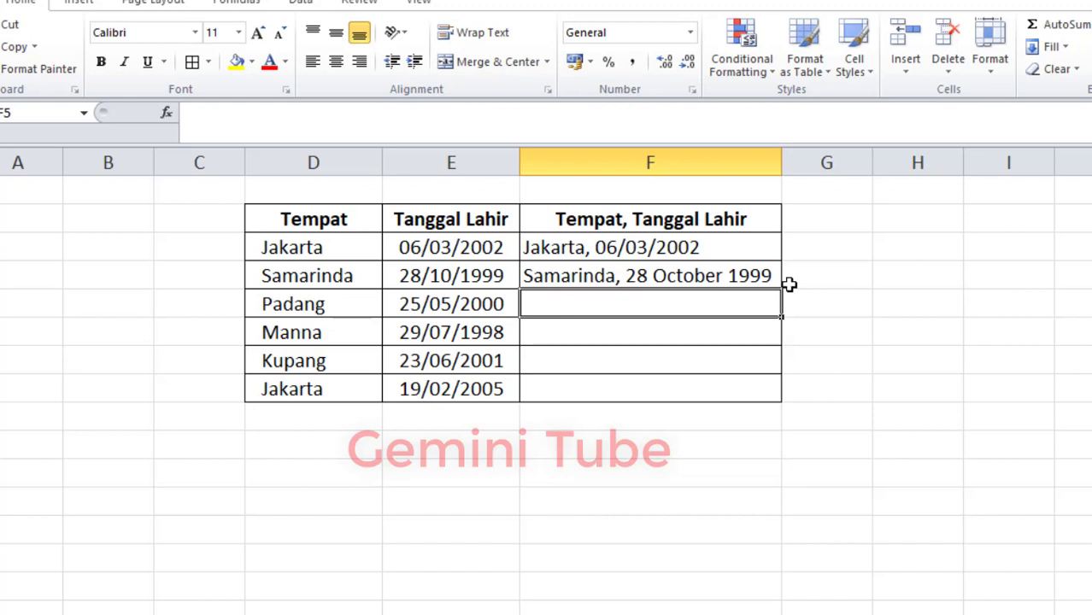
# Enter =D5&", "&TEXT(E5,"dd mmm yyyy") in F5 to show 'Padang, 25 May 2000'
pyautogui.write('=')
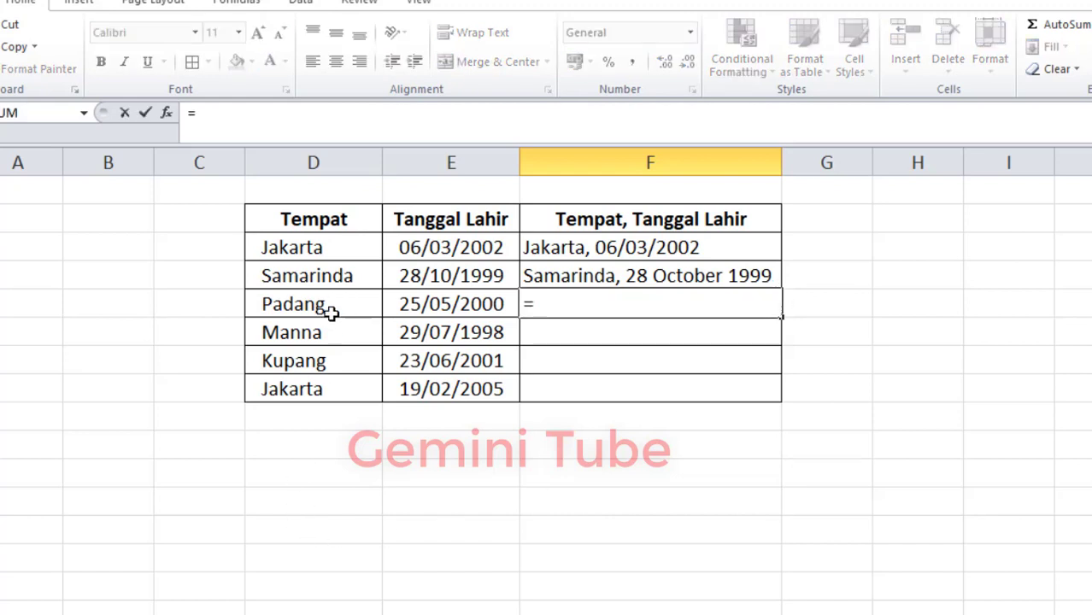
pyautogui.click(329, 307)
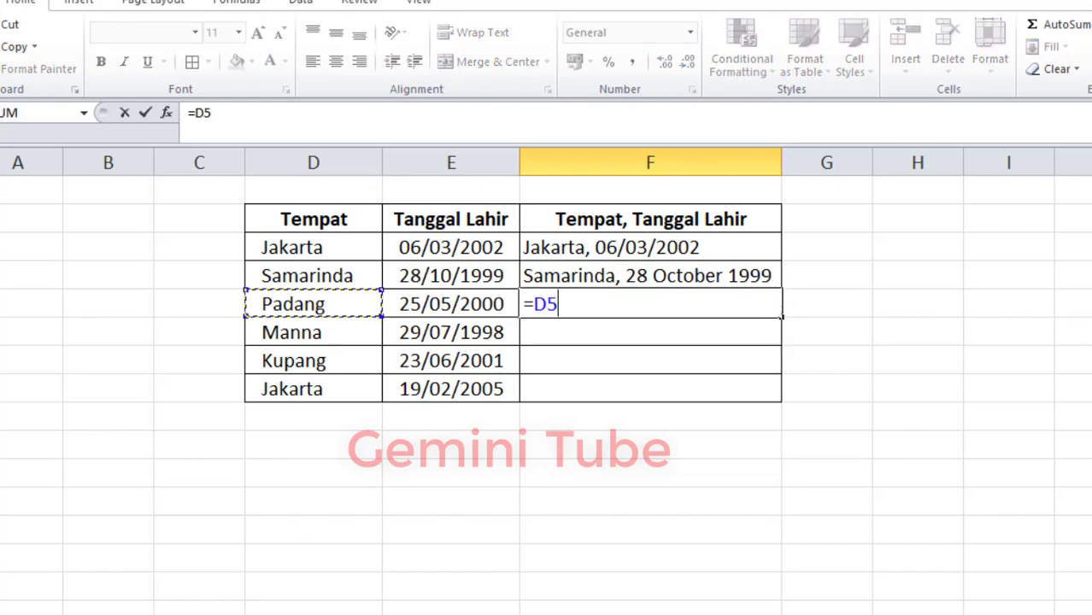
pyautogui.write('&')
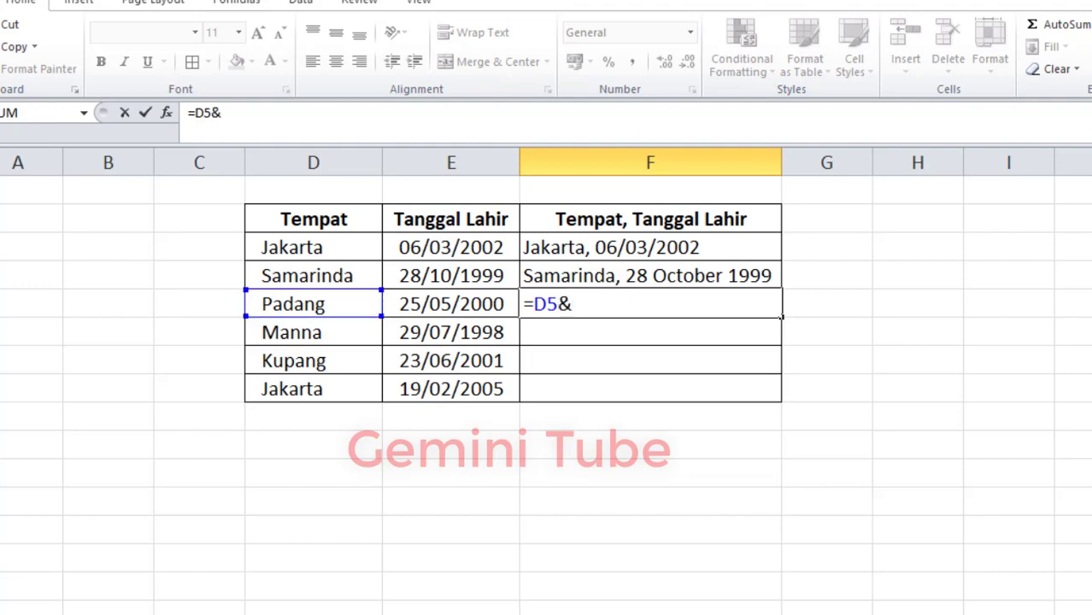
pyautogui.write('"')
pyautogui.write(', ')
pyautogui.write('"')
pyautogui.write('&')
pyautogui.write('text')
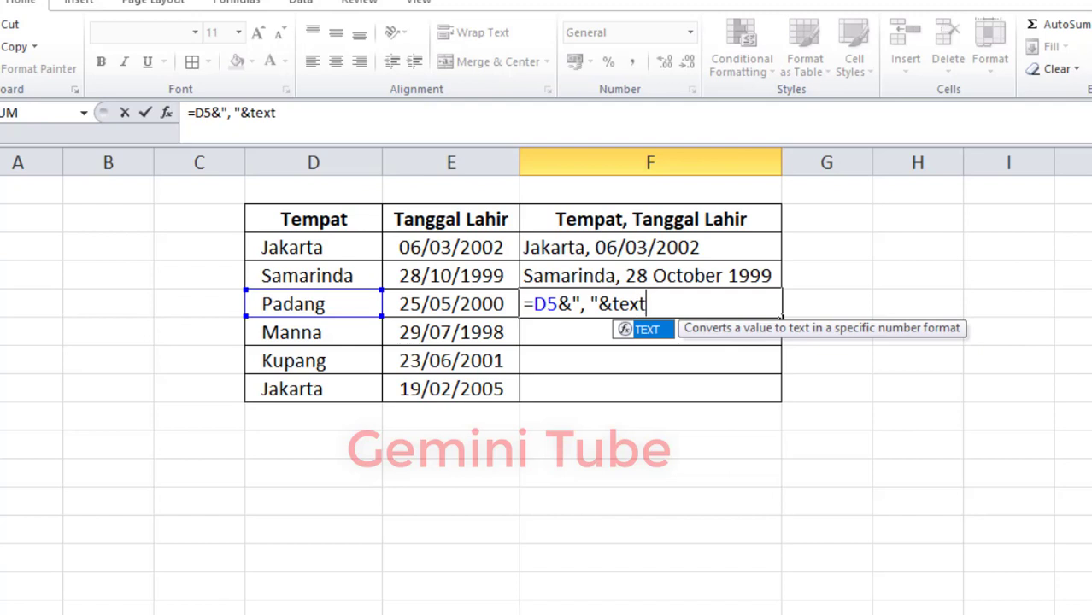
pyautogui.write('(')
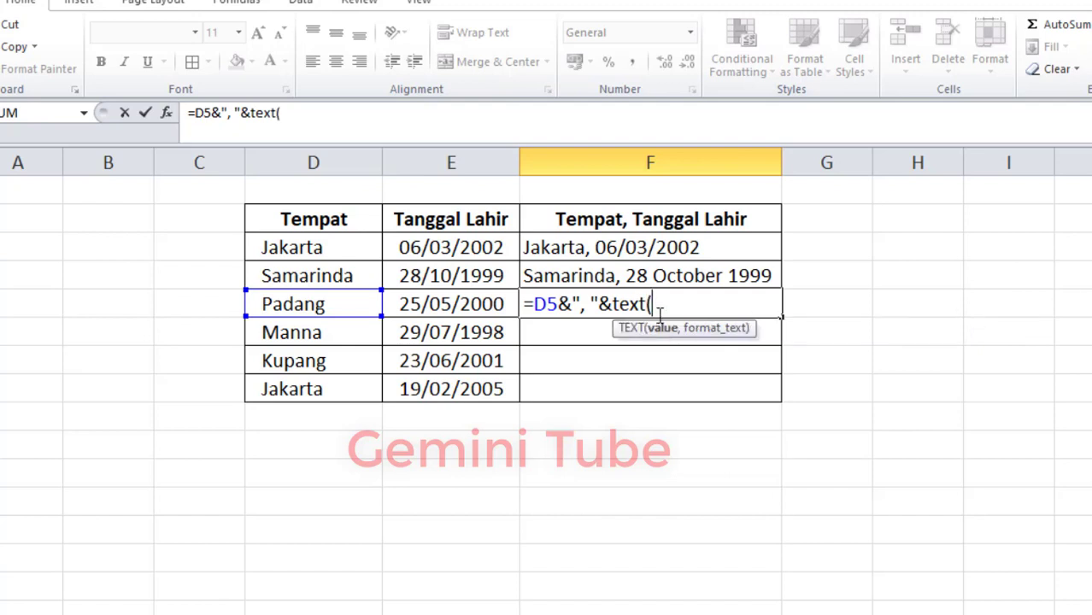
pyautogui.click(462, 299)
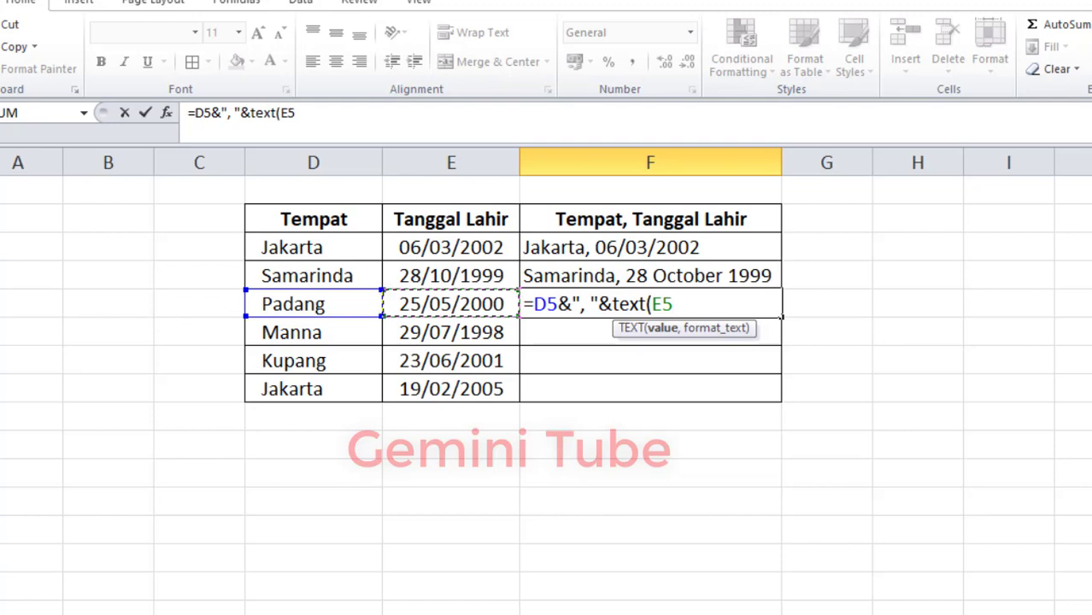
pyautogui.write(',"')
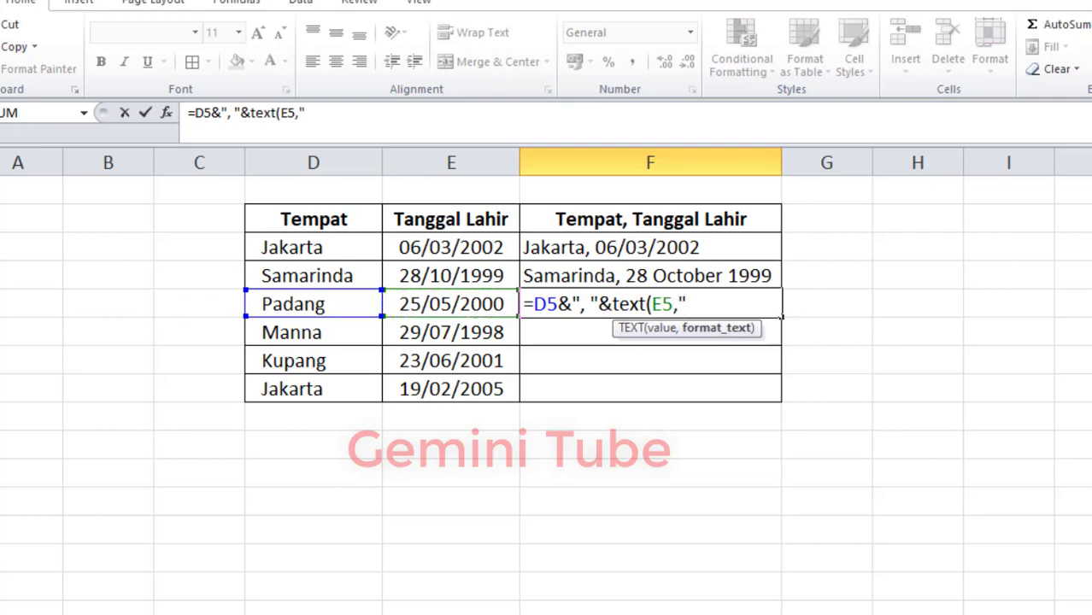
pyautogui.write('dd')
pyautogui.write(' mmm')
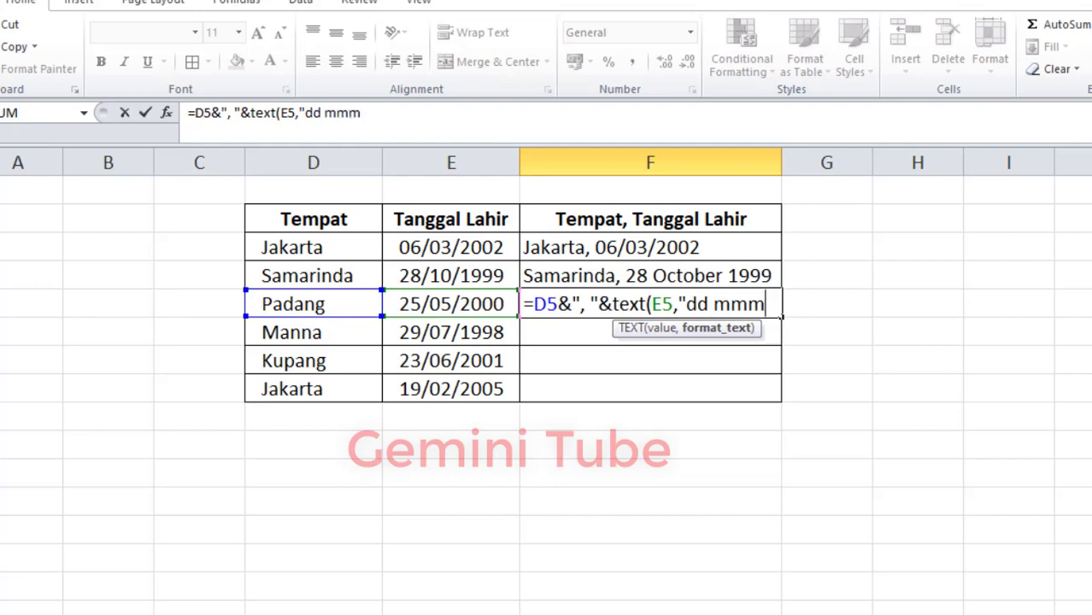
pyautogui.write(' yy')
pyautogui.write('yy')
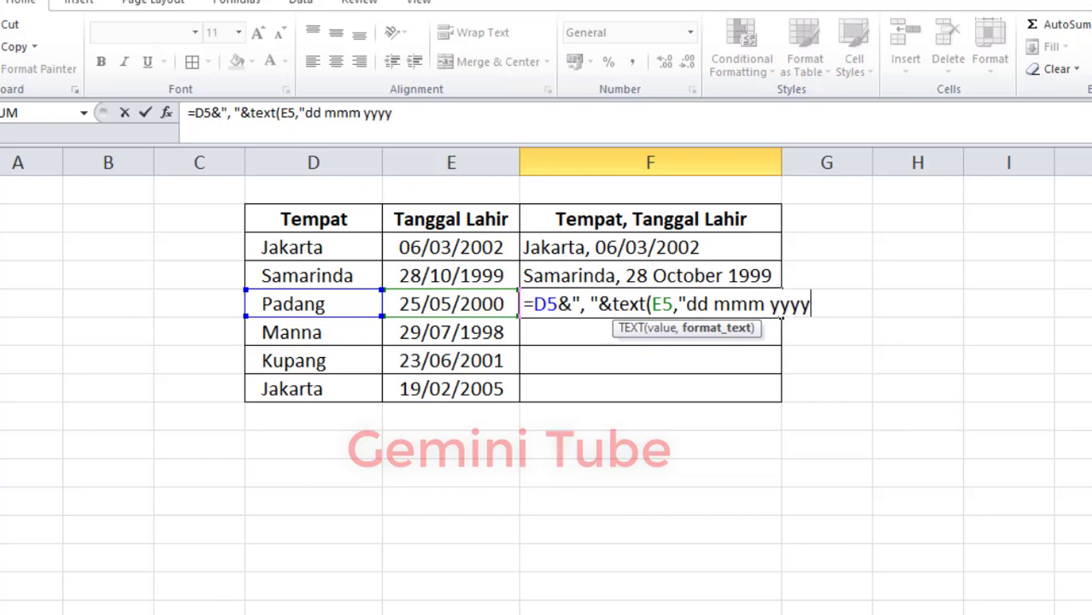
pyautogui.write('"')
pyautogui.write(')')
pyautogui.press('Return')
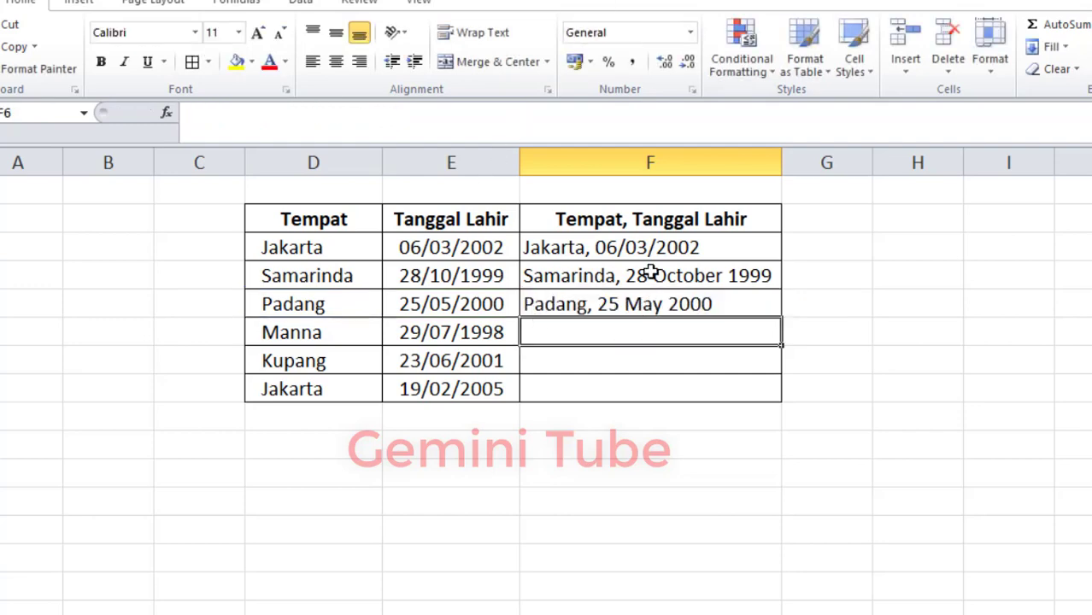
# Fill the F5 formula down through F8 using the fill handle
pyautogui.click(768, 304)
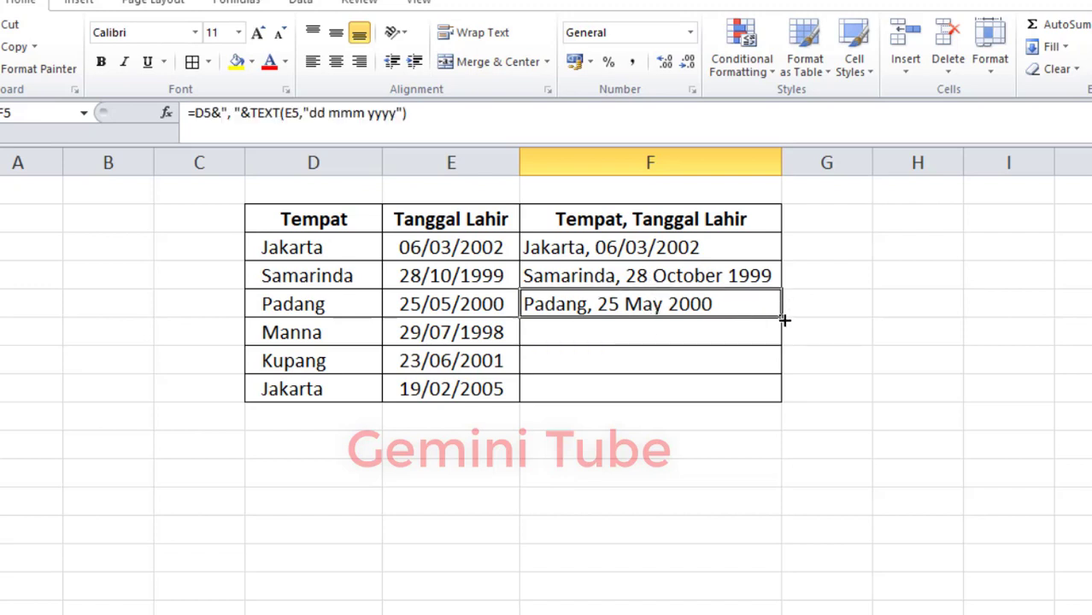
pyautogui.doubleClick(780, 320)
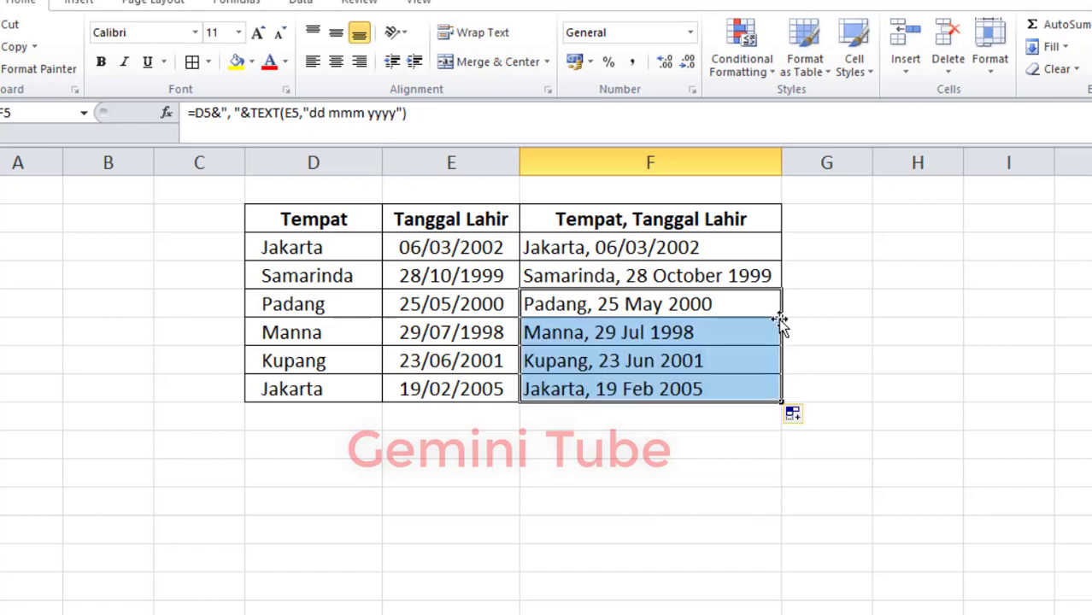
pyautogui.click(669, 462)
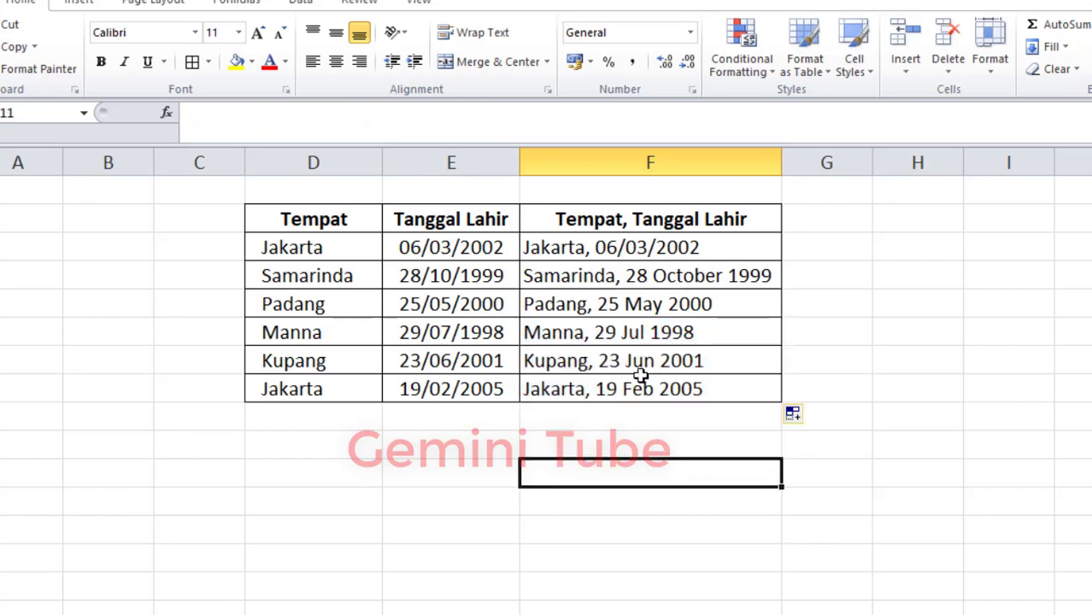
# Check the copied formulas in F6, F7 and F8 for Manna, Kupang and Jakarta
pyautogui.click(637, 334)
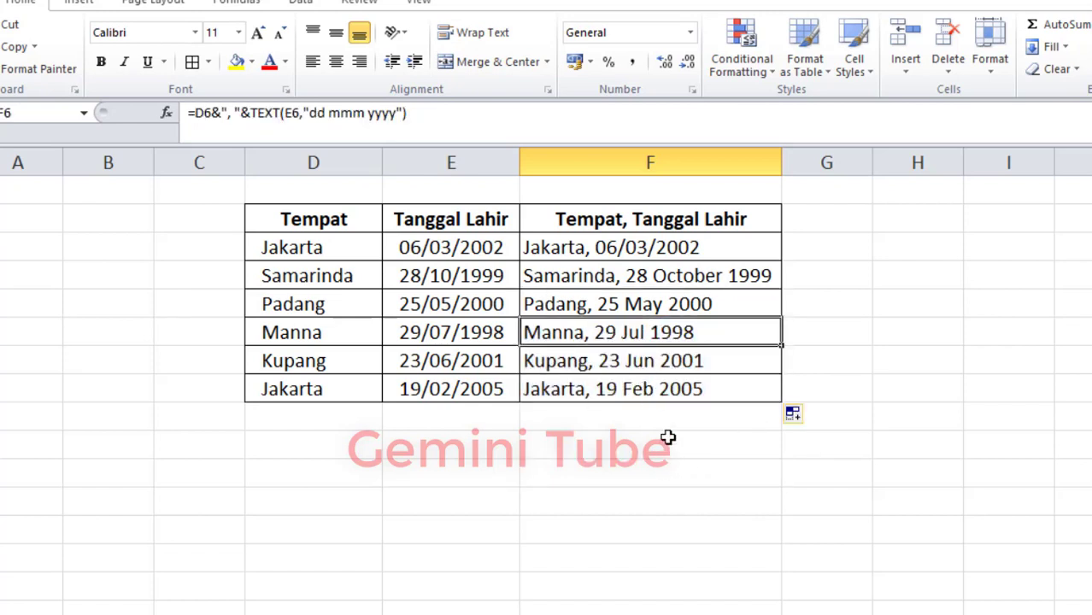
pyautogui.click(651, 357)
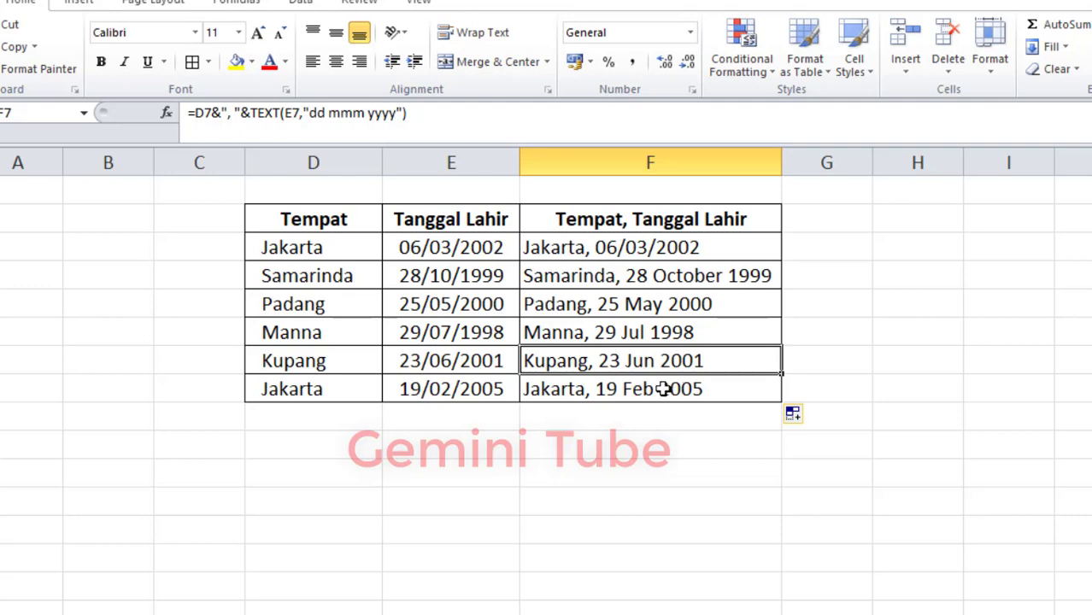
pyautogui.click(656, 393)
pyautogui.click(660, 443)
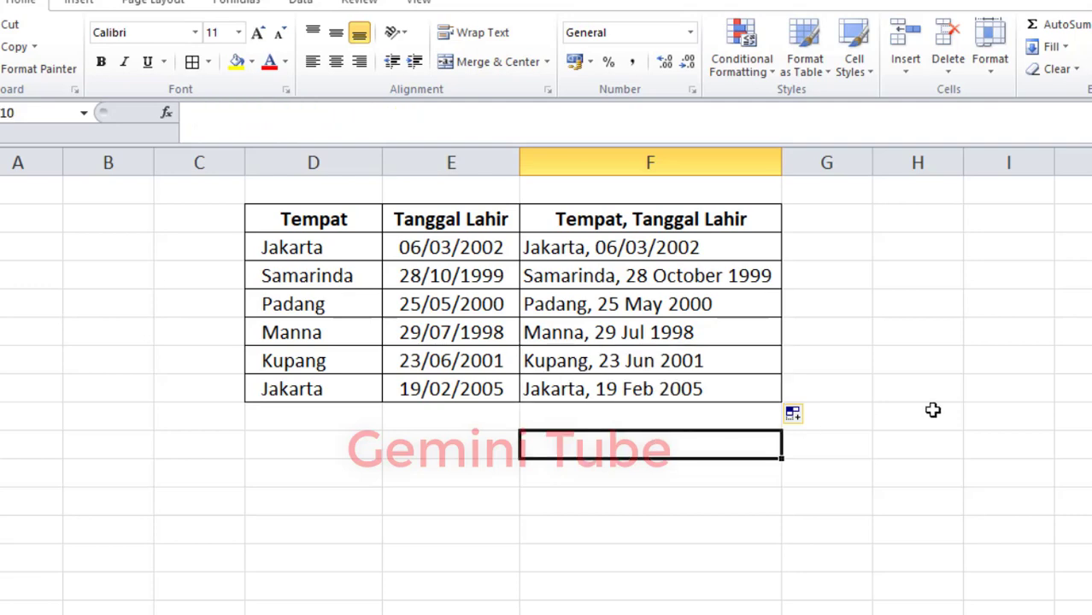